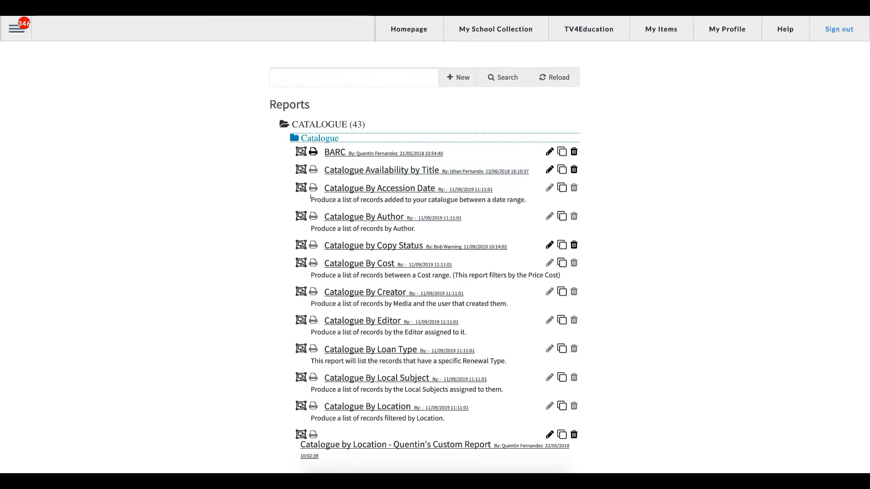
pyautogui.moveTo(311, 200); pyautogui.dragTo(524, 200)
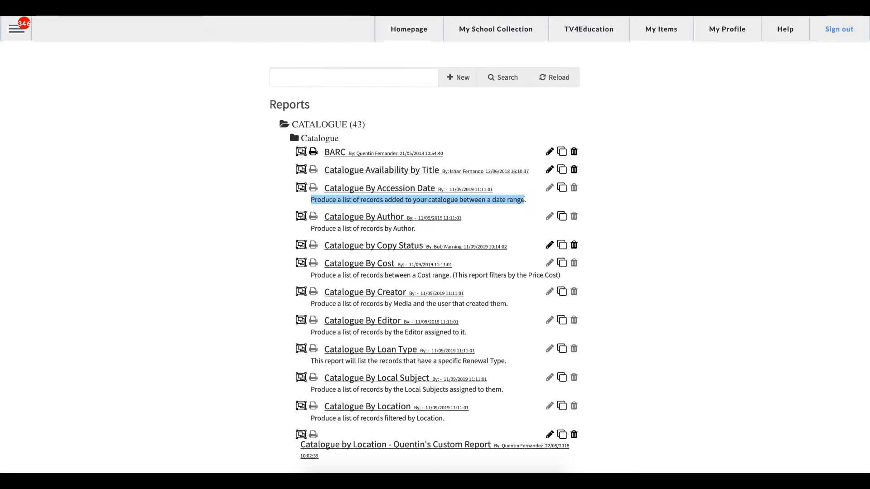
pyautogui.click(525, 200)
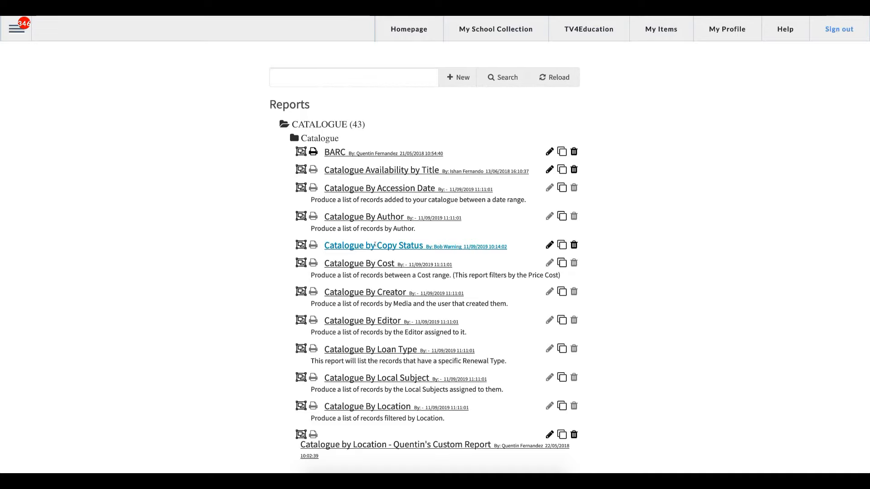
# In the Catalogue by Copy Status report, change the Copy Status condition to On Loan and generate the results.
pyautogui.click(375, 245)
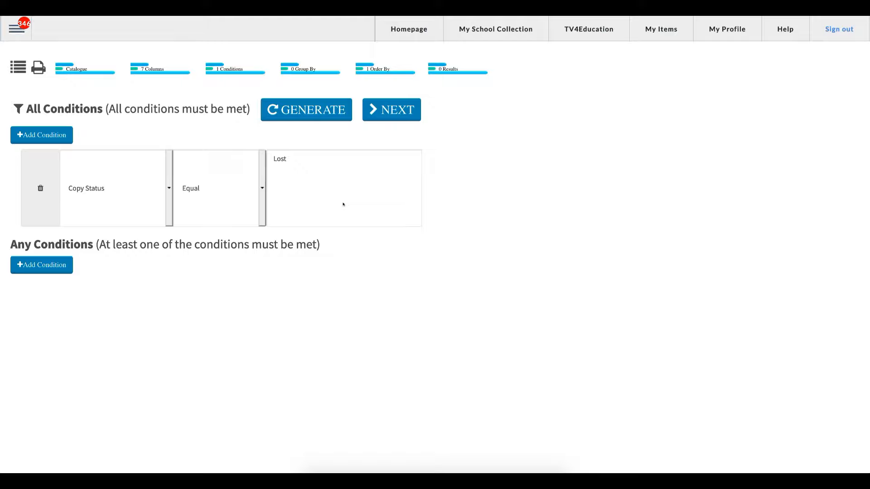
pyautogui.click(298, 167)
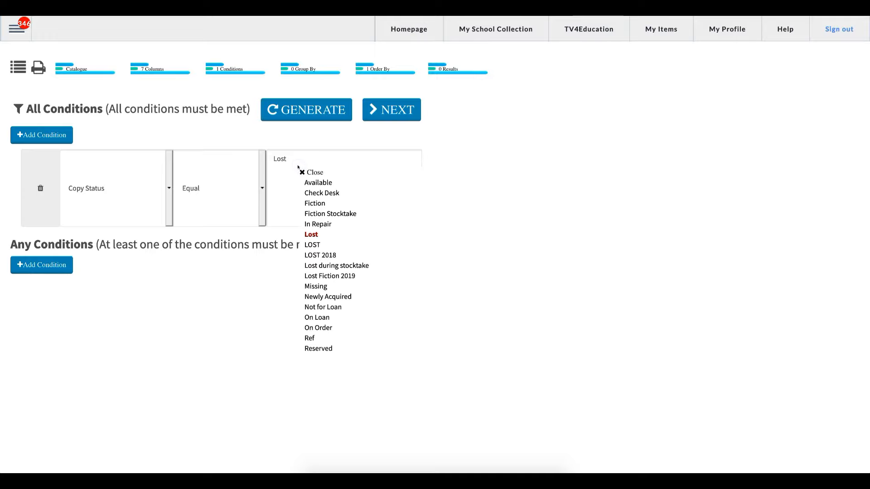
pyautogui.click(313, 233)
pyautogui.click(324, 318)
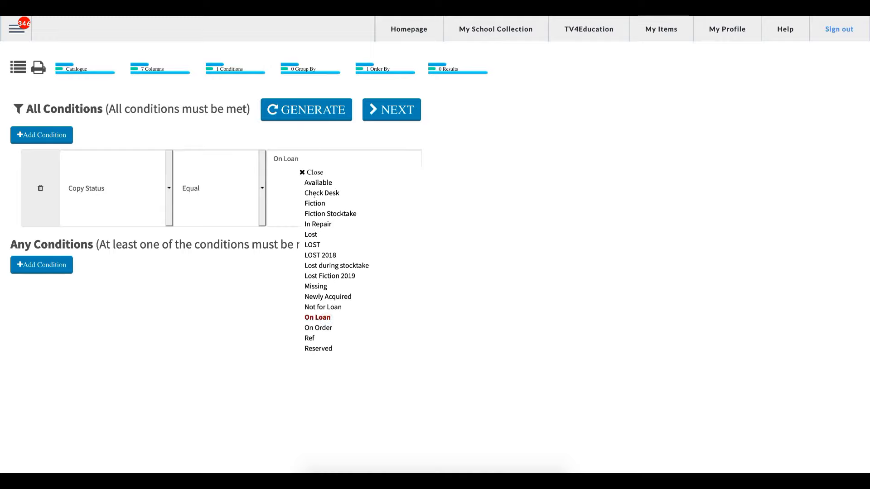
pyautogui.click(302, 172)
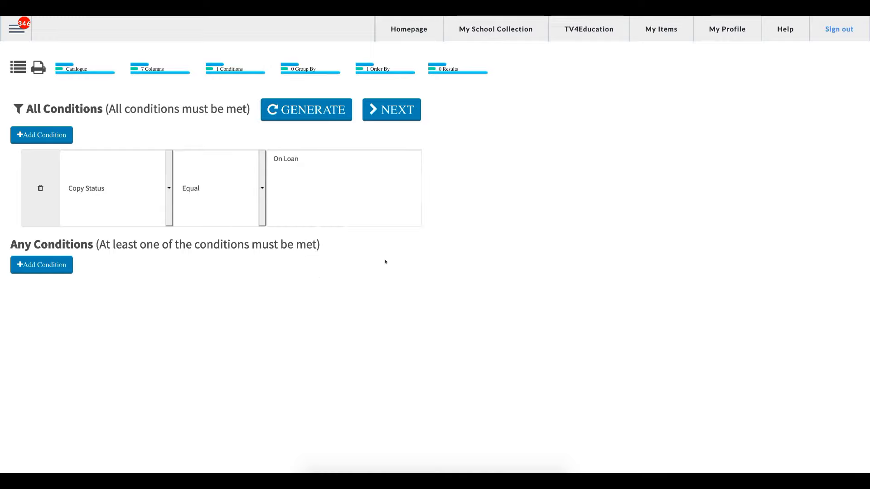
pyautogui.click(297, 106)
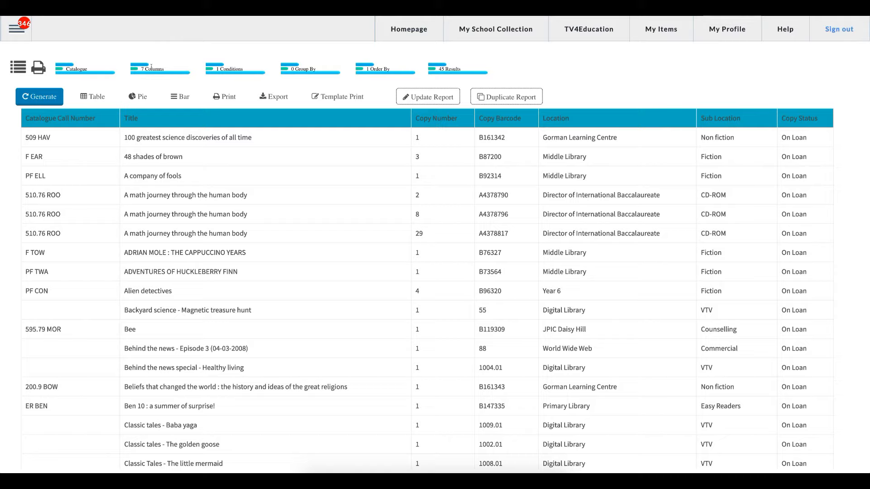
# Remove the Location and Sub Location columns of the Copies group from the report.
pyautogui.click(151, 66)
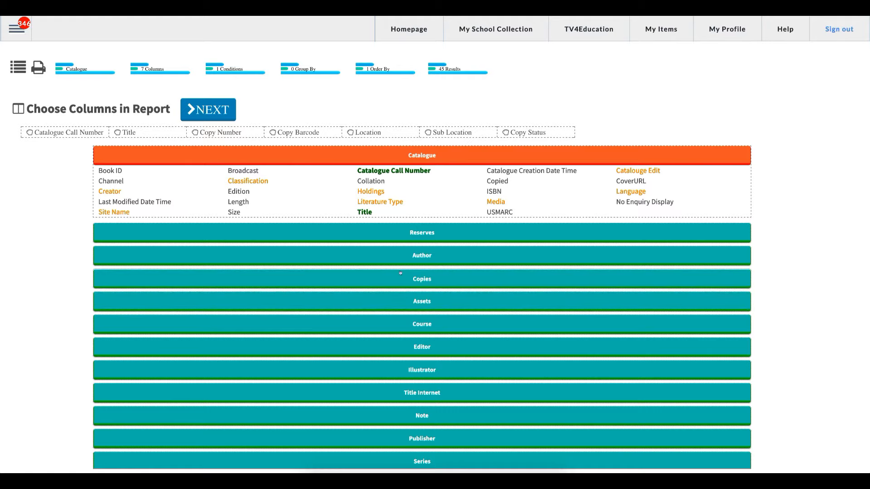
pyautogui.click(413, 278)
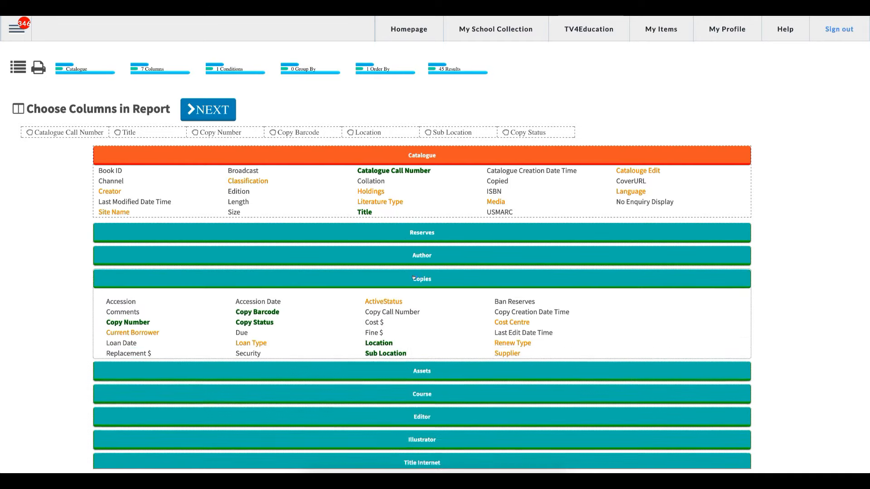
pyautogui.click(413, 278)
pyautogui.scroll(-1, 404, 323)
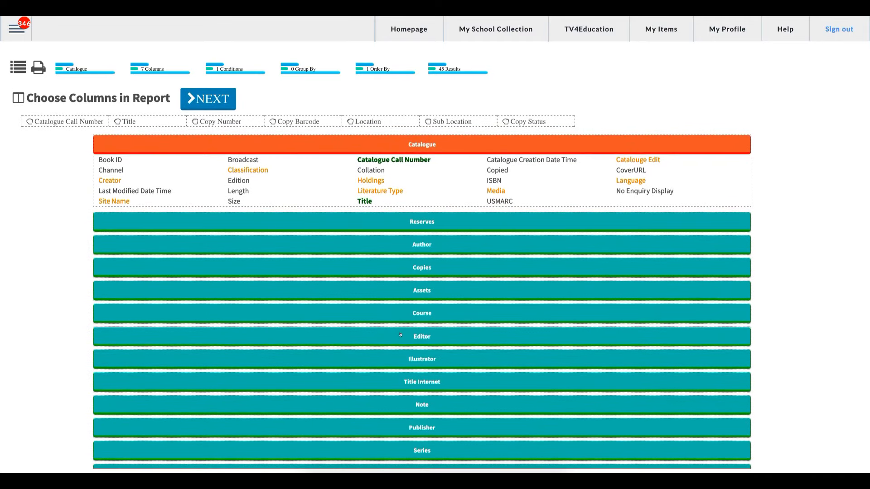
pyautogui.scroll(-3, 404, 329)
pyautogui.scroll(3, 403, 338)
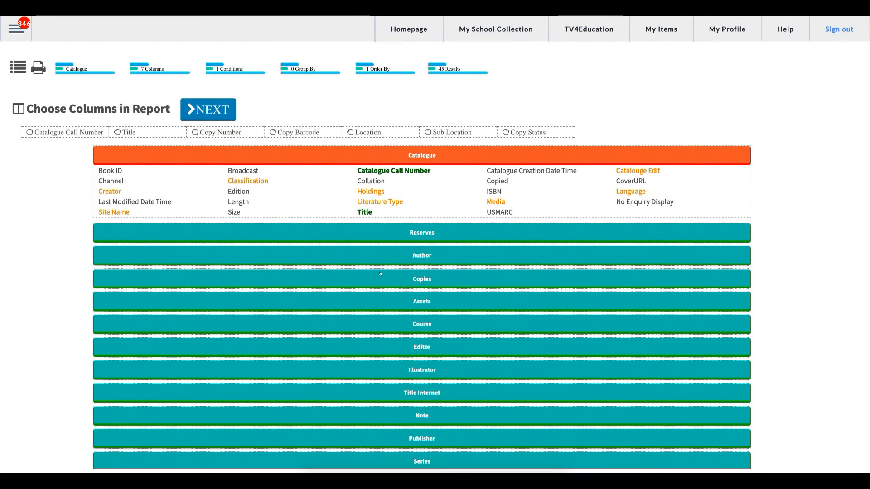
pyautogui.click(421, 280)
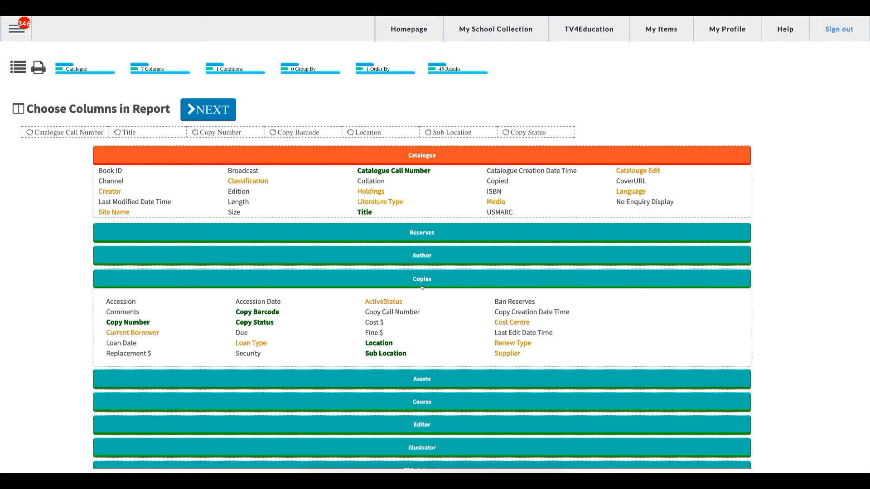
pyautogui.moveTo(364, 344); pyautogui.dragTo(400, 343)
pyautogui.click(401, 343)
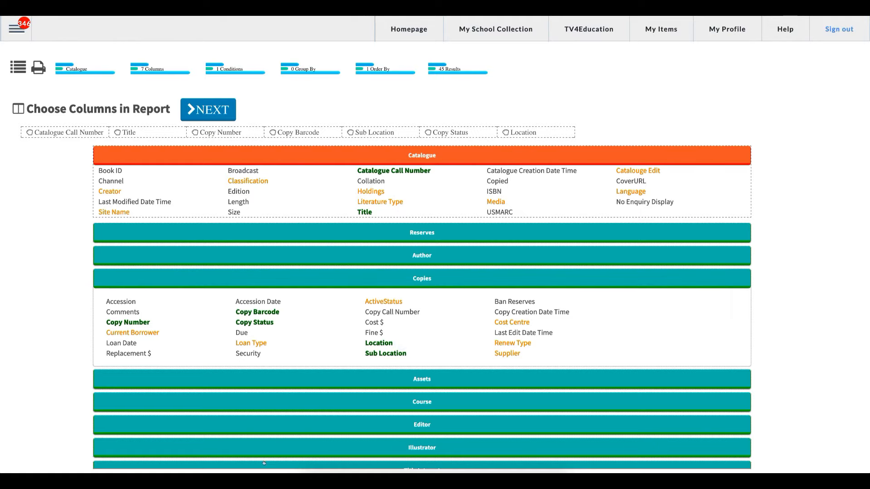
pyautogui.click(387, 343)
pyautogui.click(386, 354)
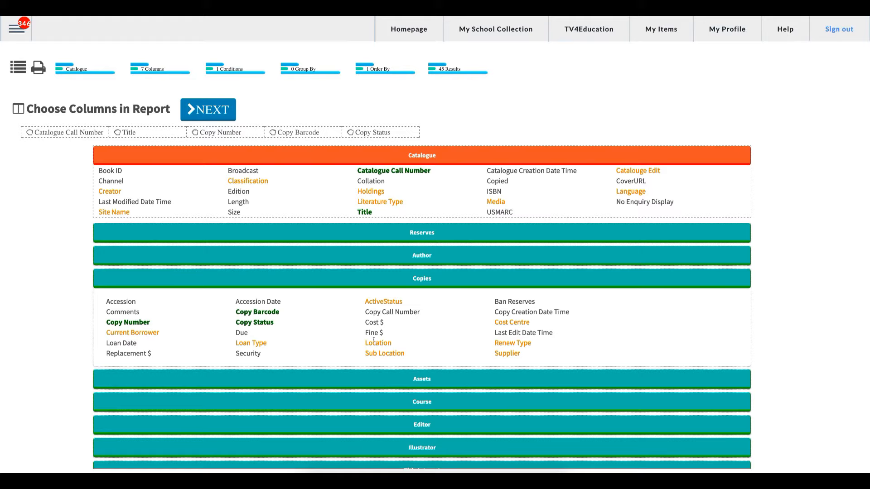
# Add the Comments column, place it after Copy Status, and generate the report to review the new layout.
pyautogui.click(129, 311)
pyautogui.moveTo(349, 132); pyautogui.dragTo(441, 135)
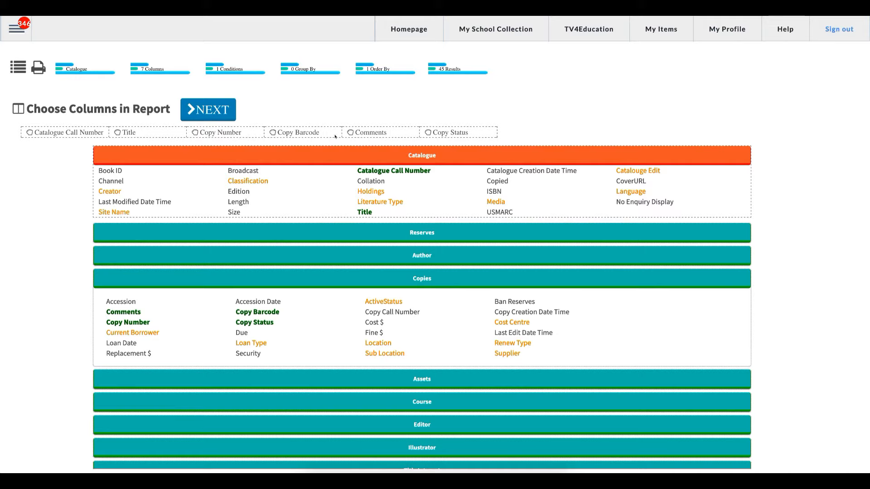
pyautogui.moveTo(349, 132); pyautogui.dragTo(440, 133)
pyautogui.click(222, 110)
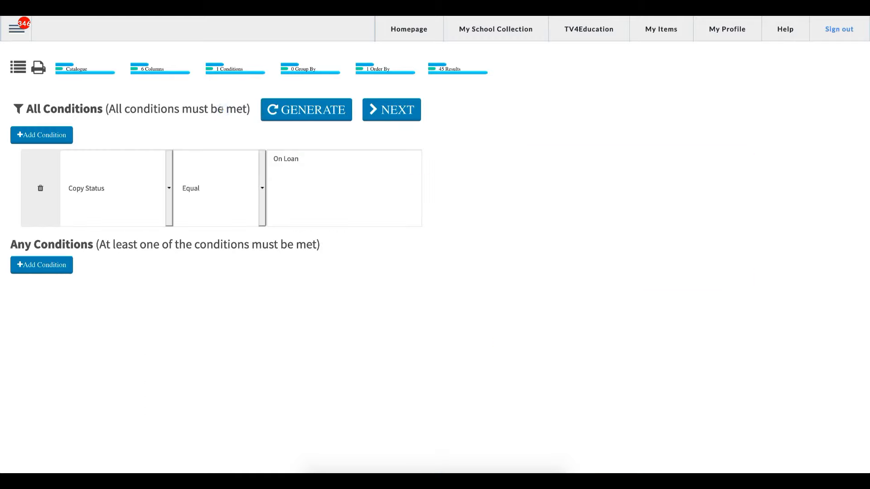
pyautogui.click(293, 118)
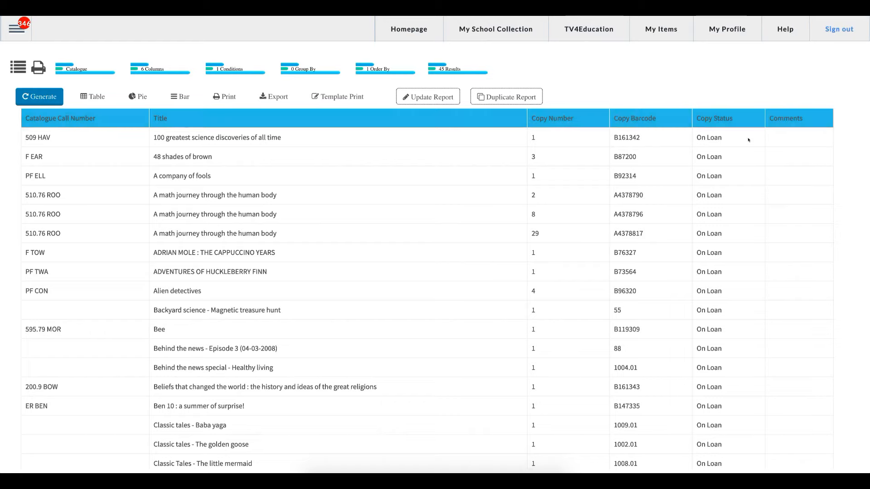
pyautogui.scroll(-1, 790, 184)
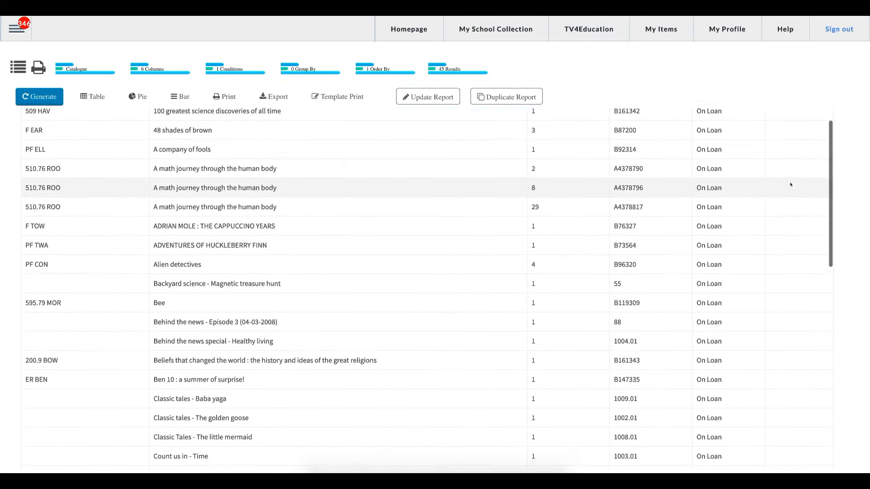
pyautogui.scroll(1, 791, 186)
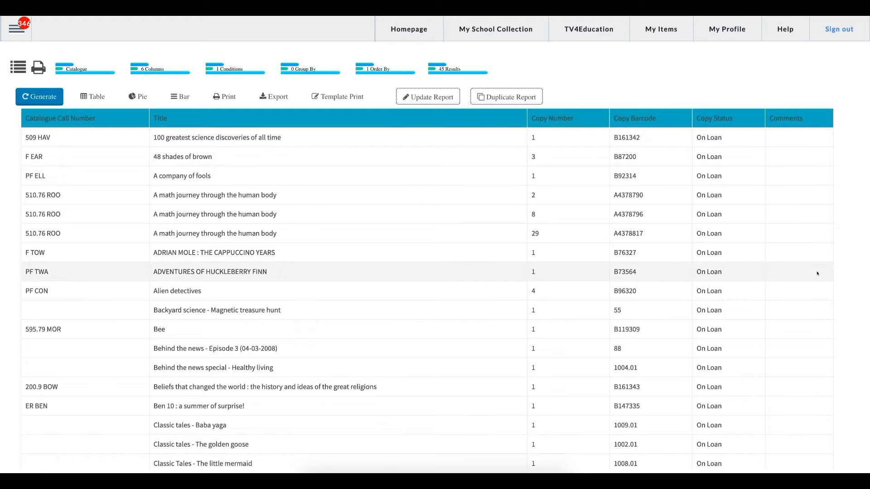
pyautogui.scroll(-1, 807, 272)
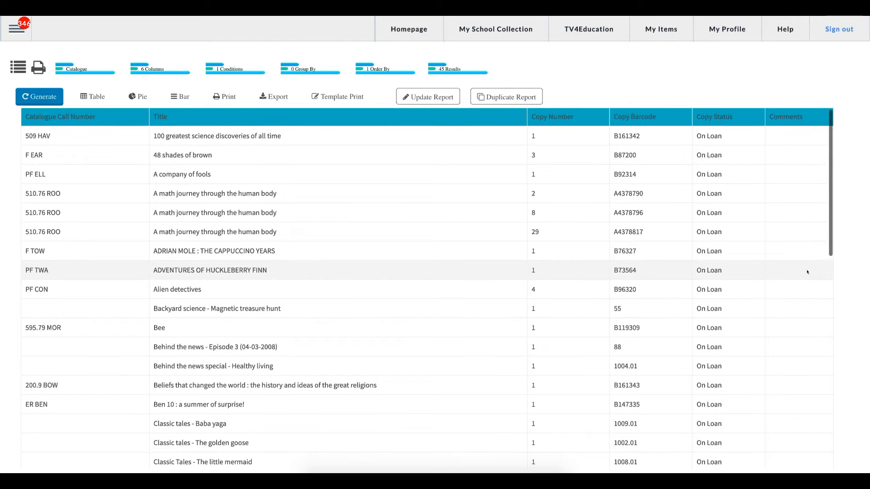
pyautogui.scroll(1, 807, 272)
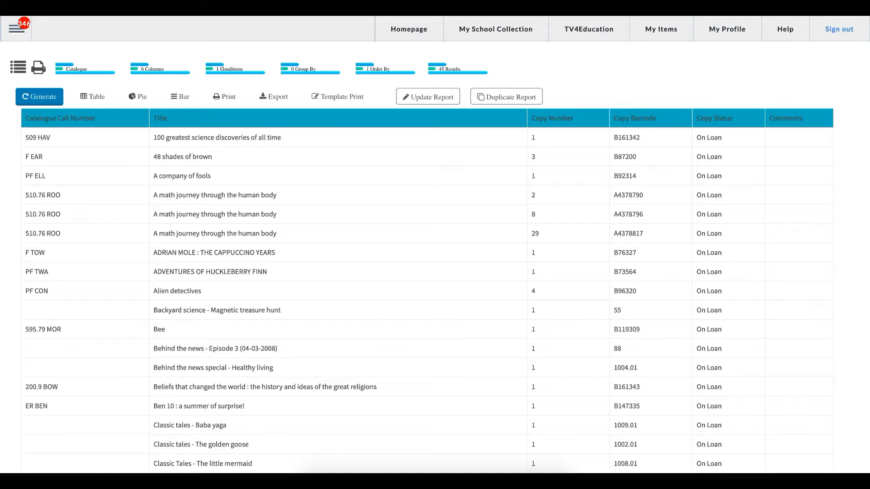
# Add a second condition under All Conditions requiring Comments to be Not Blank.
pyautogui.click(227, 68)
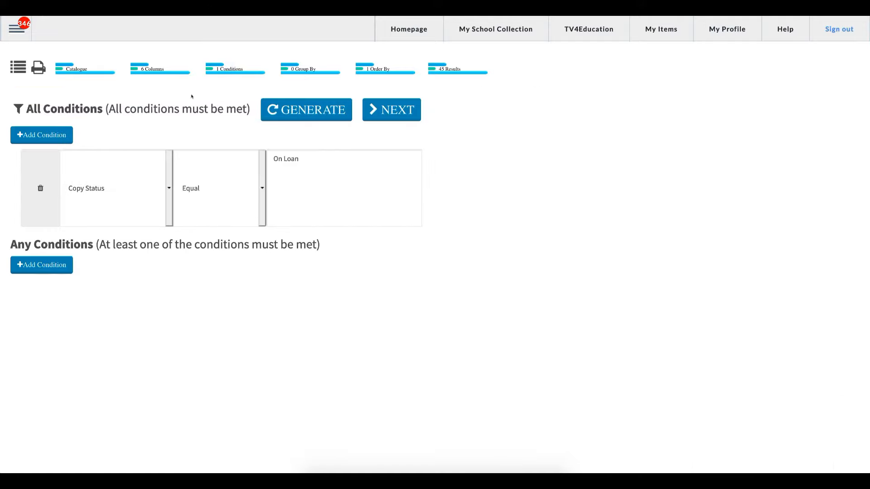
pyautogui.click(52, 135)
pyautogui.click(96, 248)
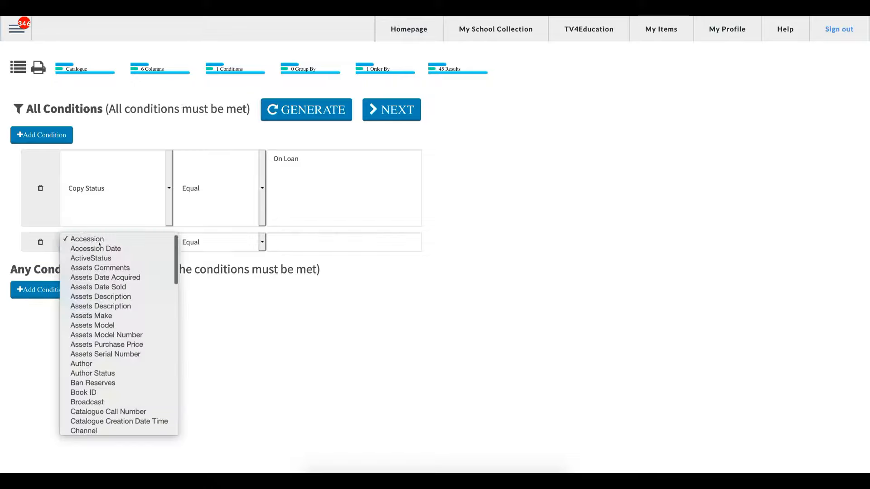
pyautogui.scroll(-1, 141, 353)
pyautogui.scroll(-3, 141, 353)
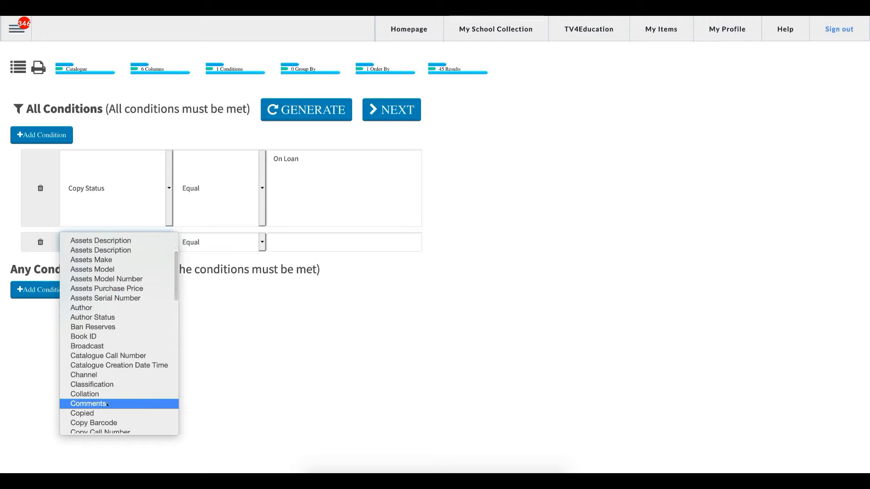
pyautogui.click(107, 404)
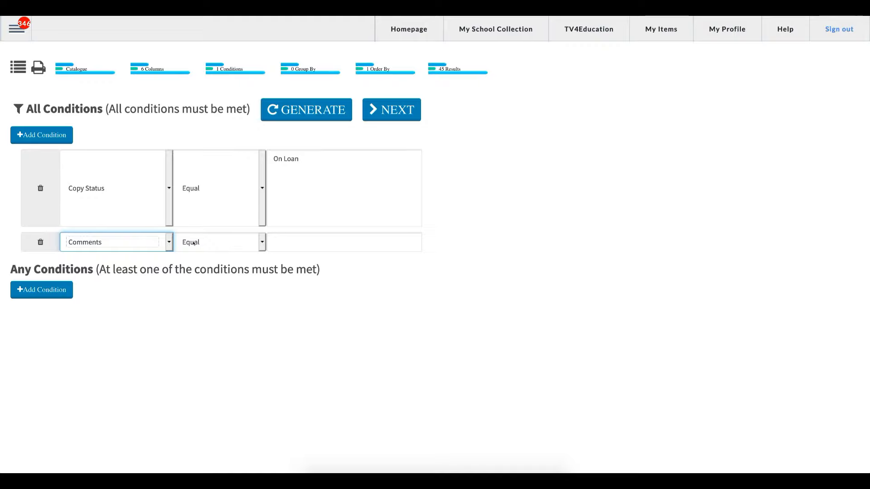
pyautogui.click(232, 242)
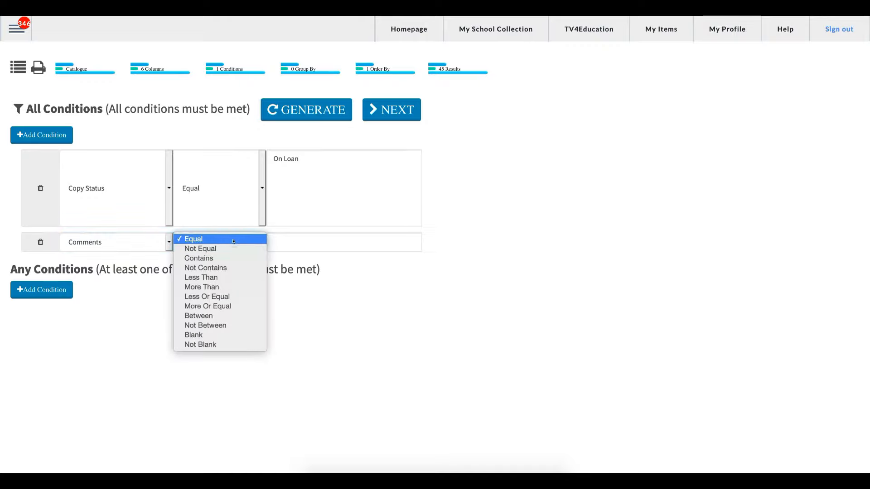
pyautogui.click(216, 344)
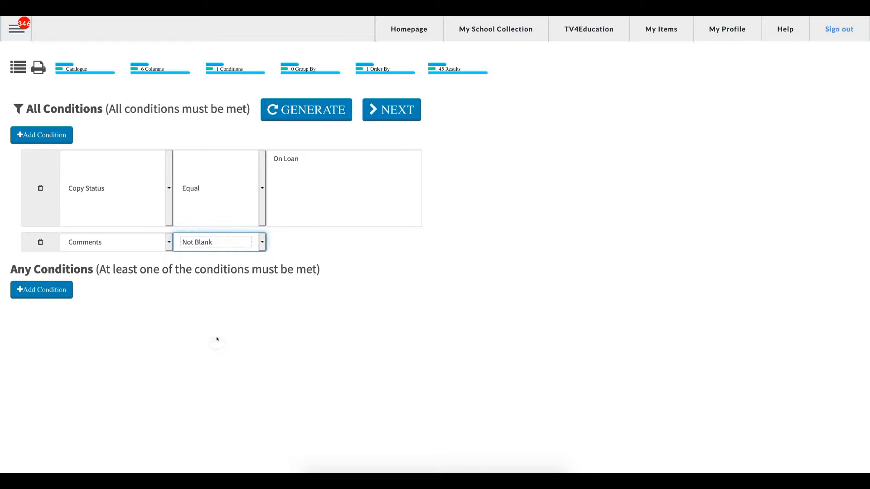
# Switch the Copy Status condition from On Loan to Lost and generate the report to review the comments.
pyautogui.click(298, 182)
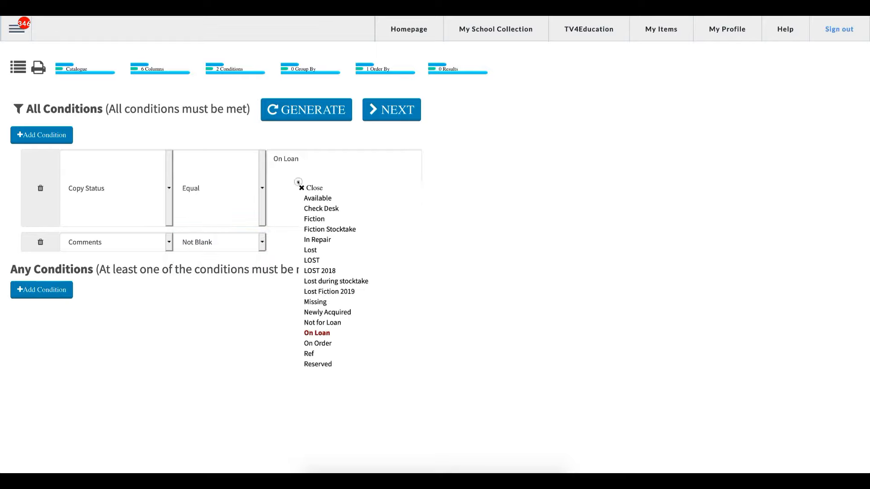
pyautogui.click(312, 333)
pyautogui.click(311, 249)
pyautogui.click(302, 187)
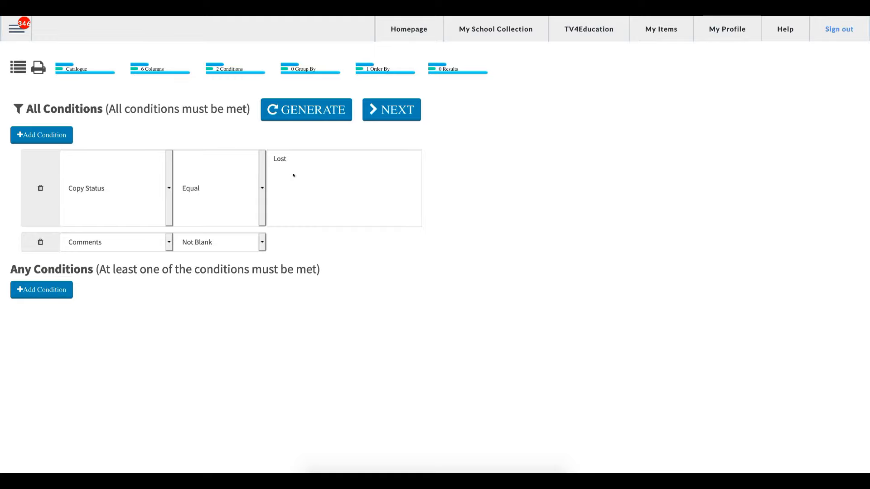
pyautogui.click(306, 109)
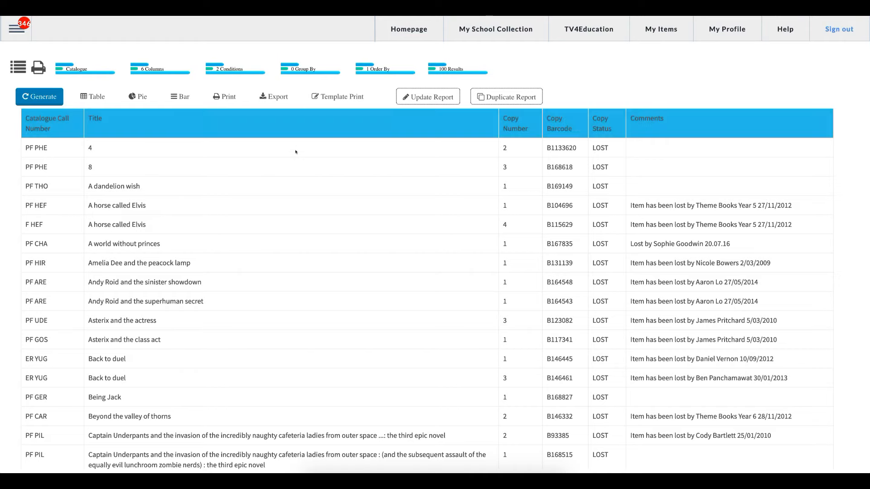
pyautogui.scroll(-2, 662, 219)
pyautogui.scroll(-3, 663, 220)
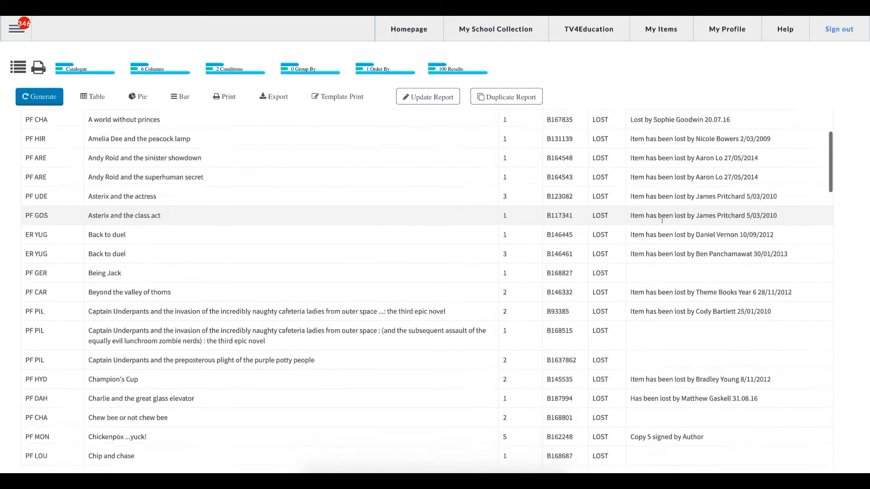
pyautogui.scroll(3, 671, 239)
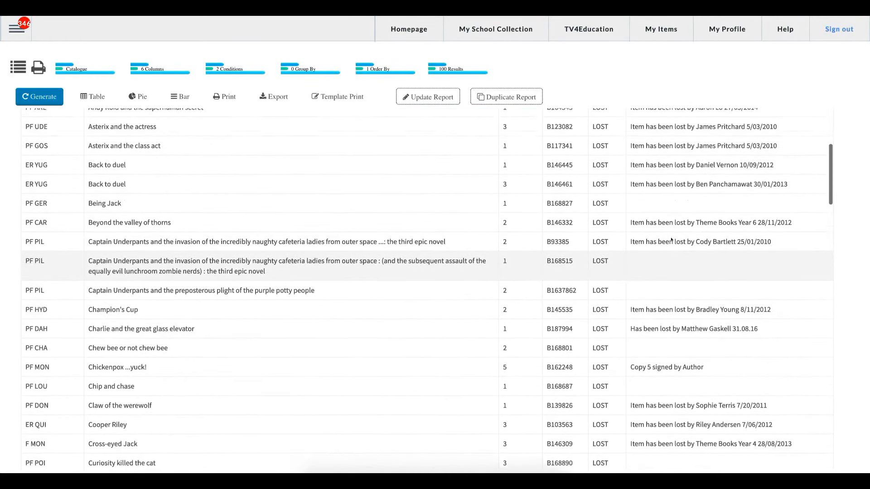
pyautogui.scroll(1, 670, 236)
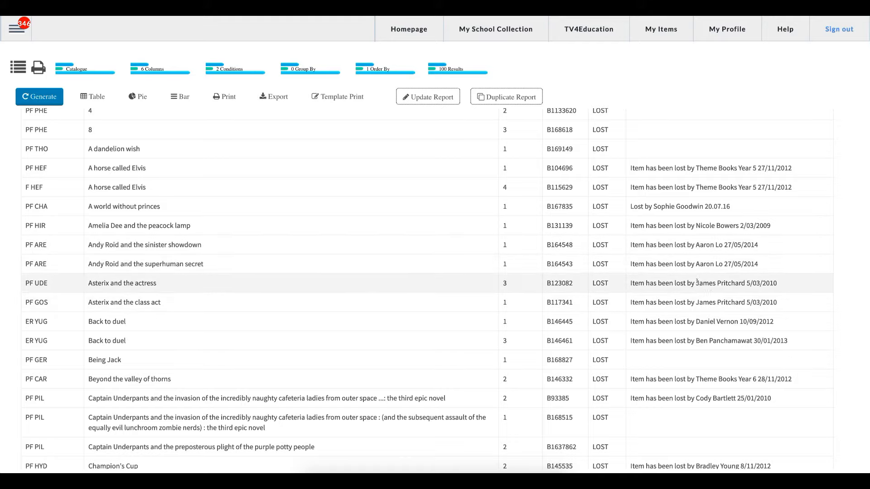
pyautogui.moveTo(697, 281); pyautogui.dragTo(746, 282)
pyautogui.click(746, 283)
# View the report's export format options and return to the reports list, accepting the loss of unsaved modifications.
pyautogui.click(274, 95)
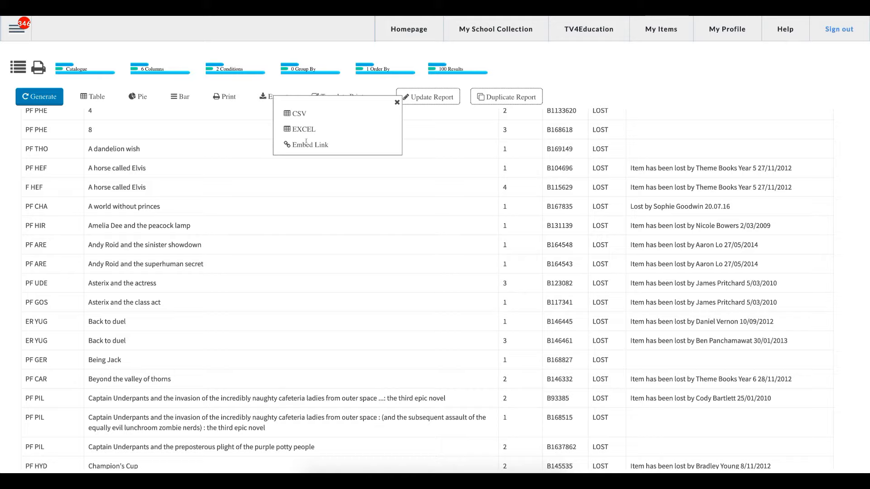
pyautogui.click(344, 129)
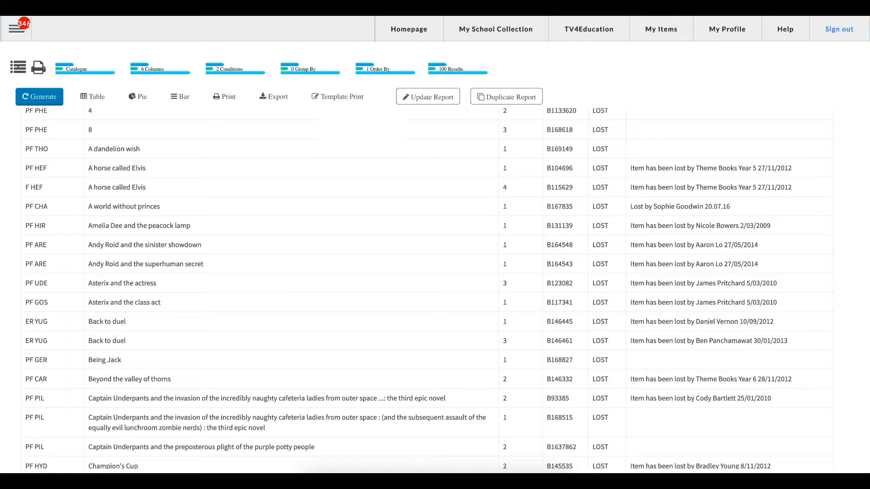
pyautogui.click(17, 66)
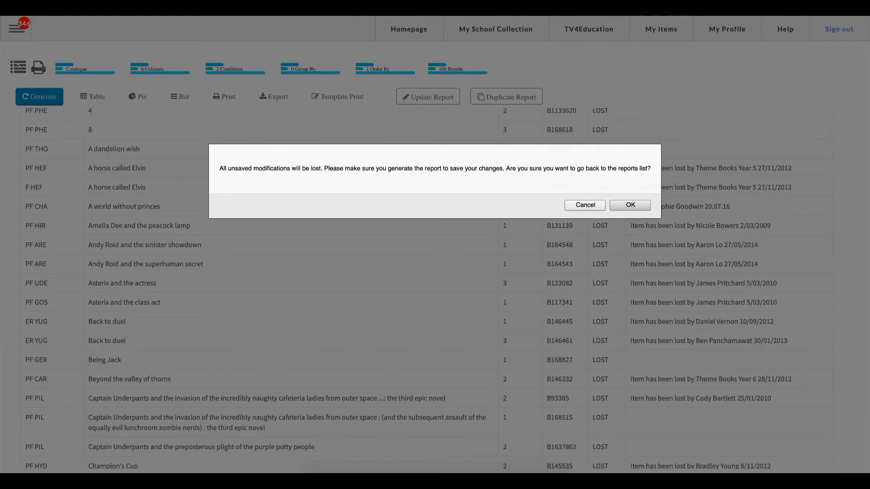
pyautogui.click(630, 204)
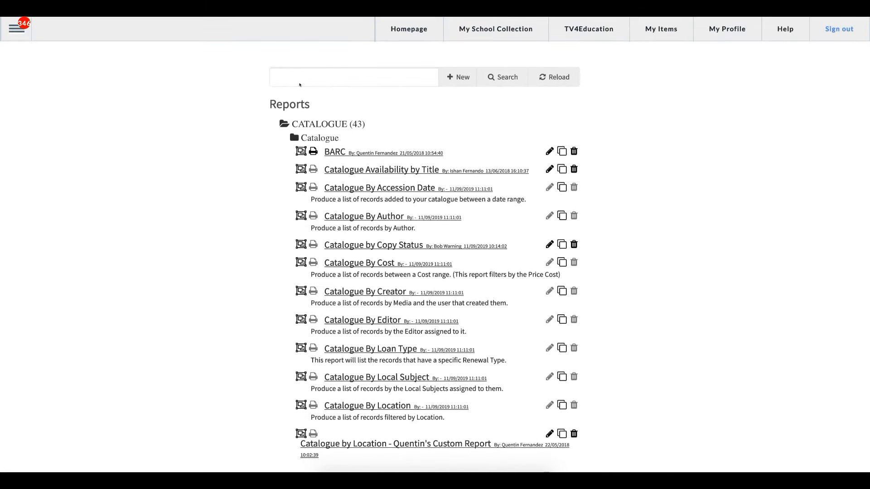